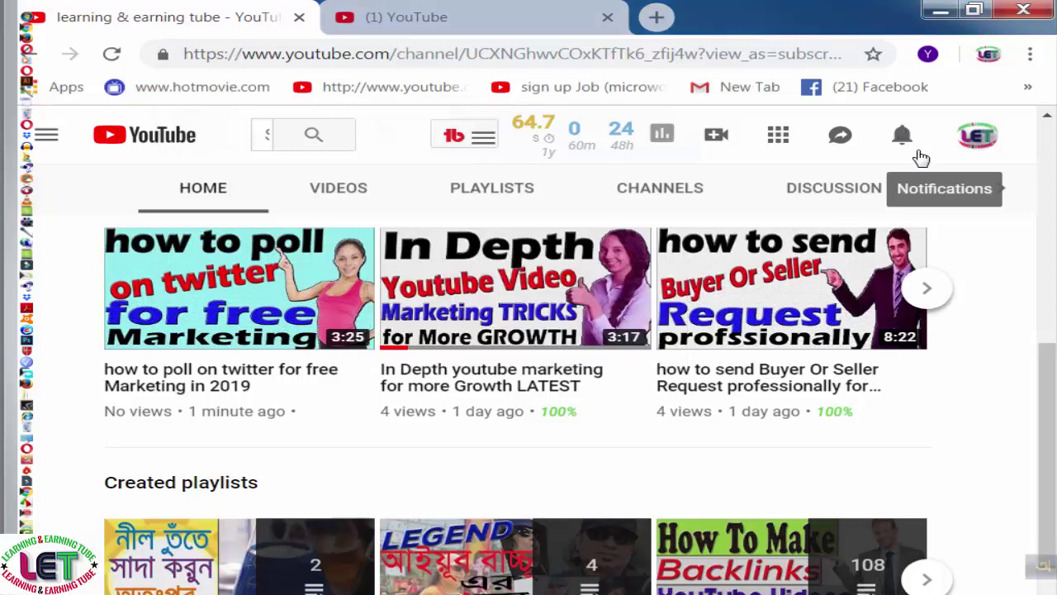
Step: Look over the channel's Videos page and the other YouTube tab, then minimize the browser
{"action": "left_click", "coordinate": [343, 198]}
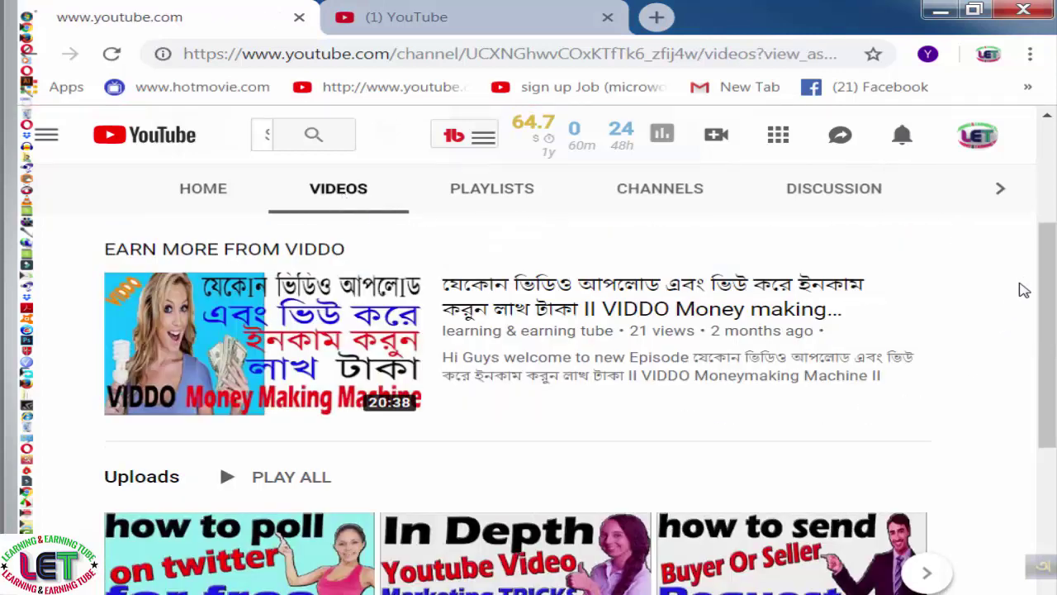
{"action": "left_click", "coordinate": [418, 20]}
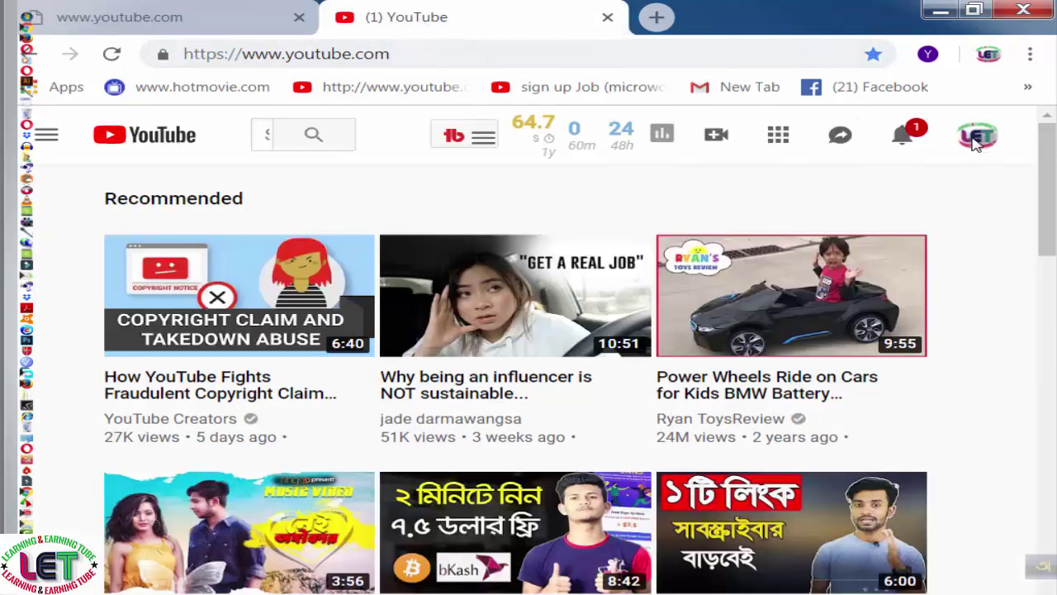
{"action": "scroll", "coordinate": [533, 219], "scroll_direction": "down", "scroll_amount": 5}
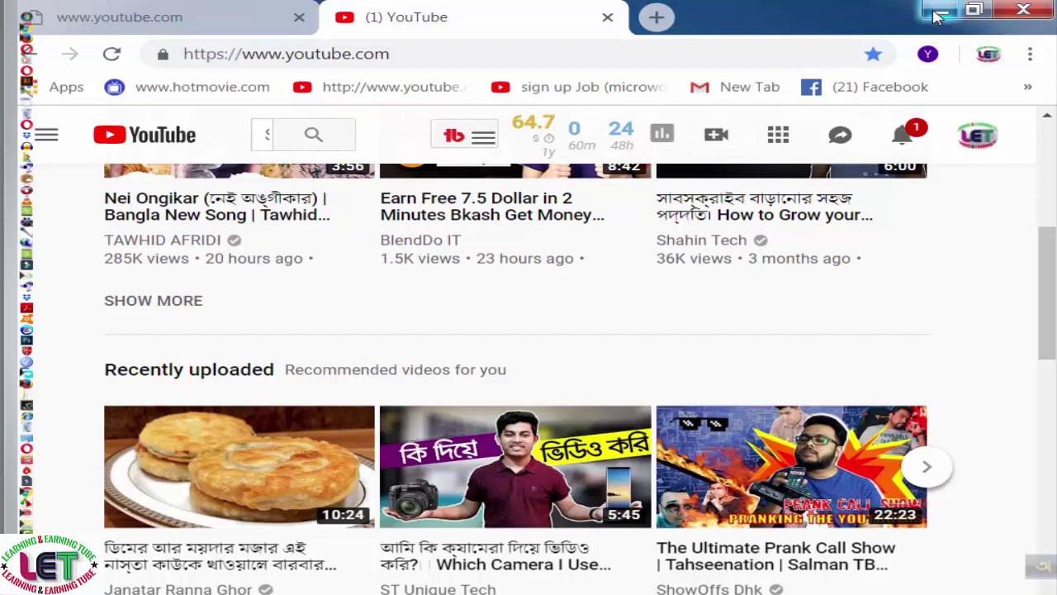
{"action": "left_click", "coordinate": [938, 15]}
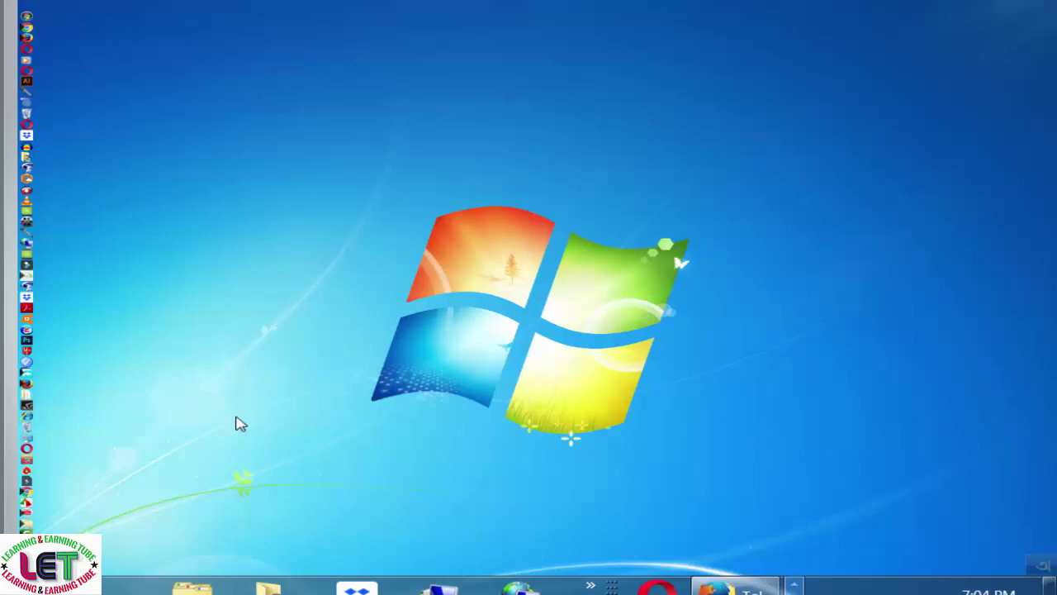
Step: Open the Computer window from the Start menu's Computer entry
{"action": "left_click", "coordinate": [18, 585]}
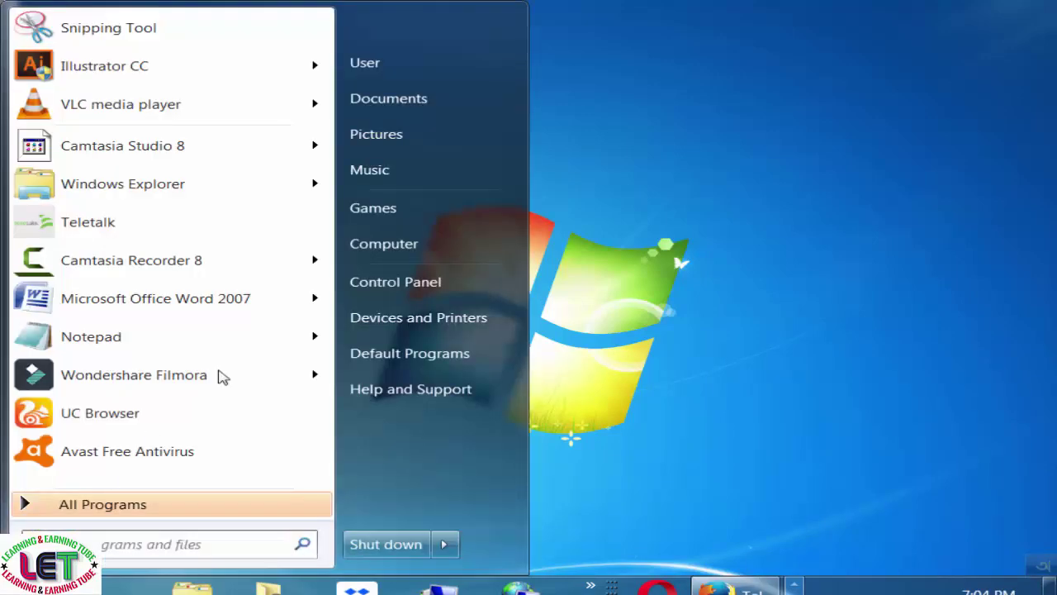
{"action": "right_click", "coordinate": [385, 245]}
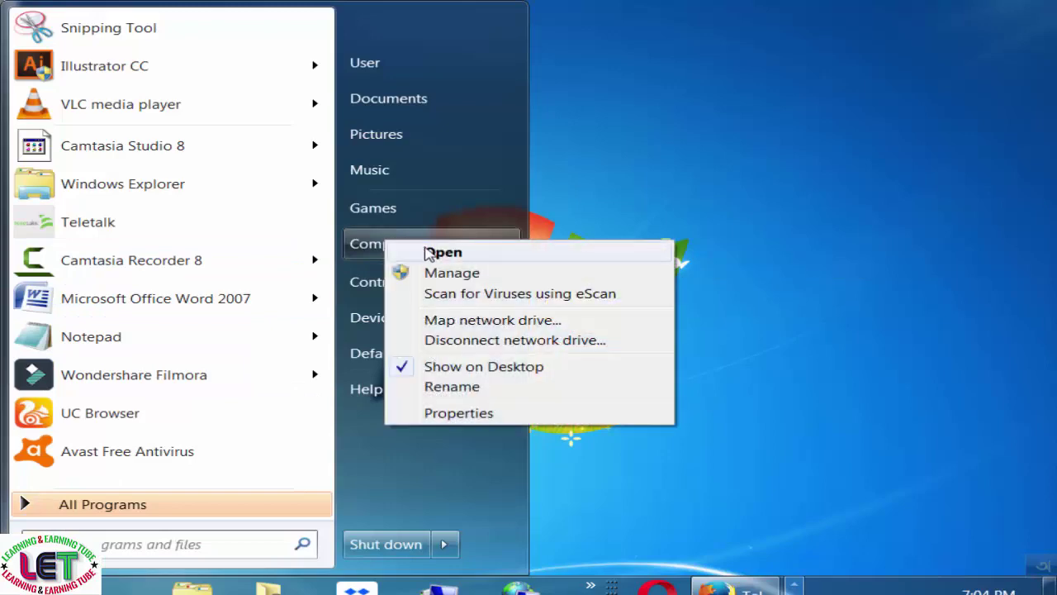
{"action": "left_click", "coordinate": [427, 250]}
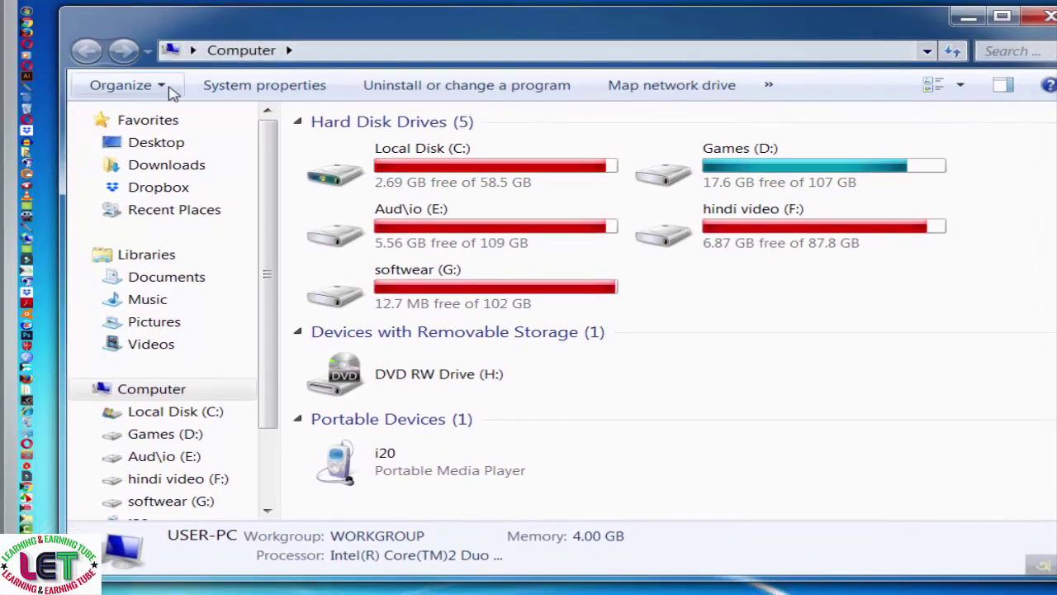
Step: Bring up Folder Options via Organize > Folder and search options and move it up-right
{"action": "left_click", "coordinate": [167, 90]}
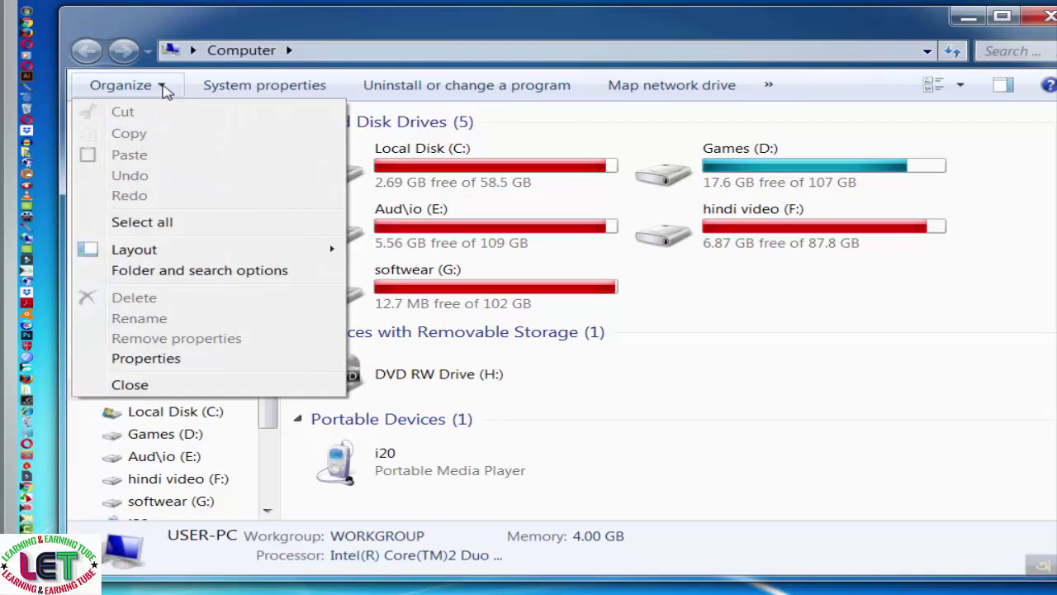
{"action": "left_click", "coordinate": [213, 276]}
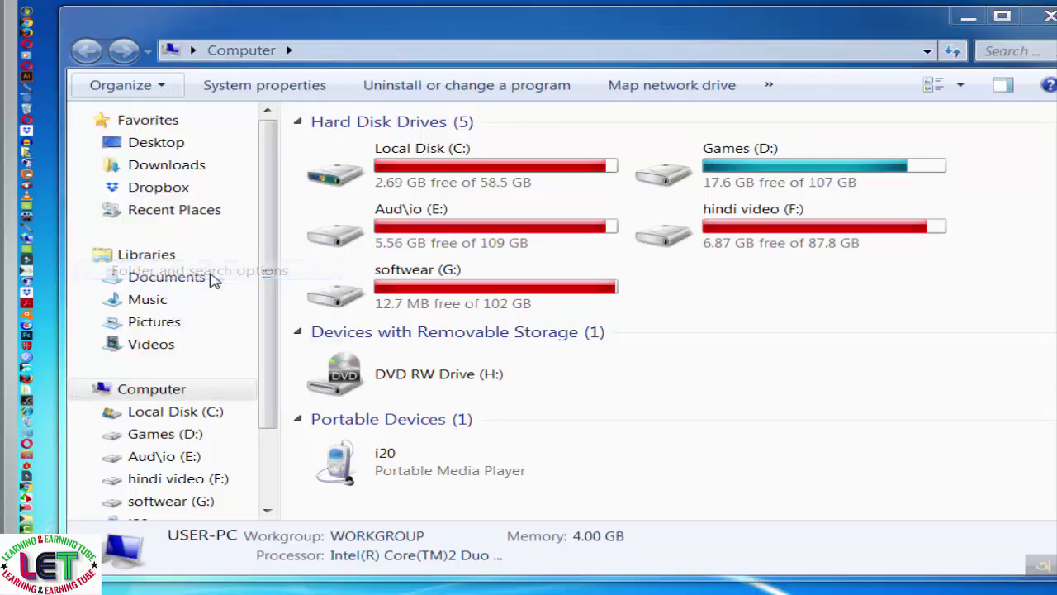
{"action": "left_click_drag", "start_coordinate": [389, 112], "coordinate": [475, 42]}
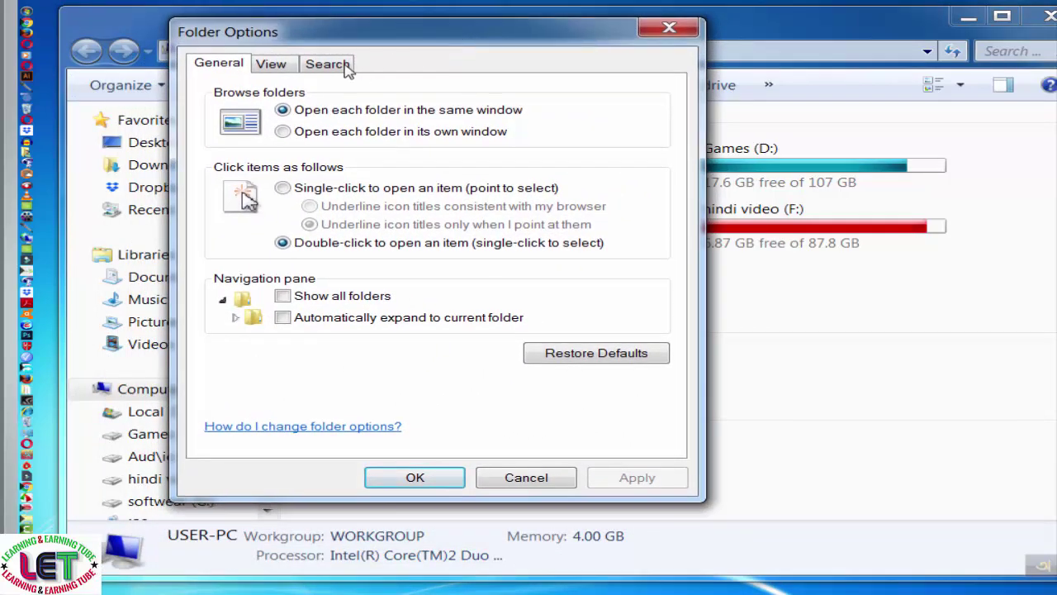
Step: On the View tab, enable 'Use check boxes to select items', apply, and close Folder Options
{"action": "left_click", "coordinate": [272, 65]}
{"action": "left_click_drag", "start_coordinate": [649, 242], "coordinate": [637, 328]}
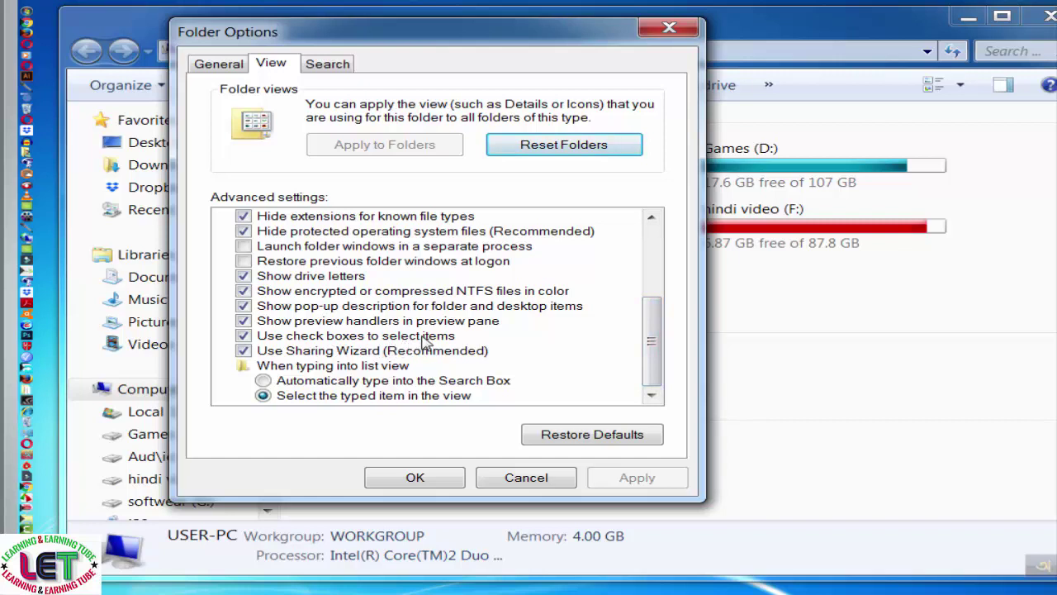
{"action": "left_click", "coordinate": [244, 336]}
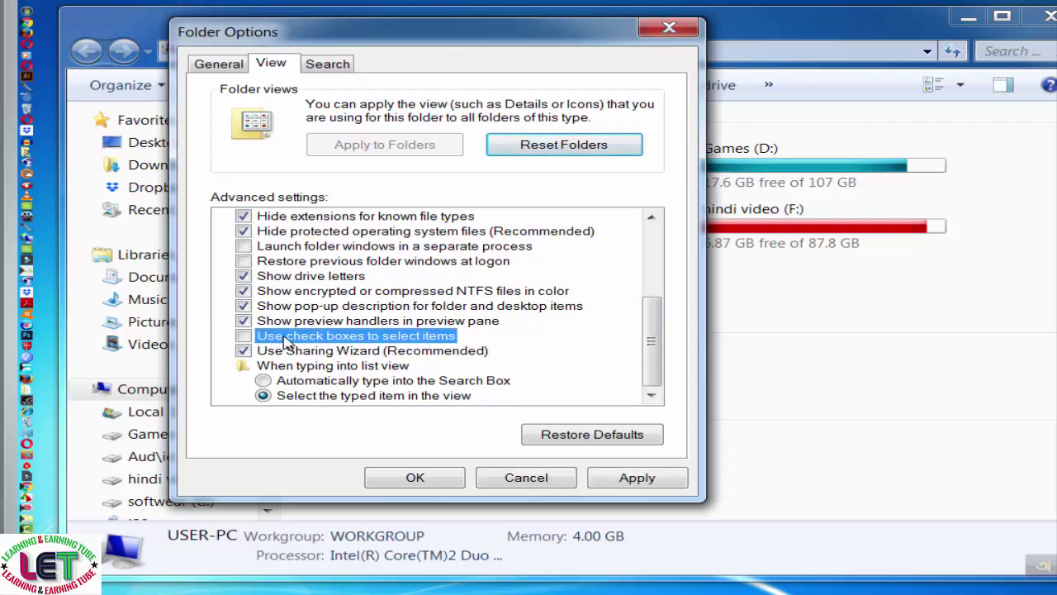
{"action": "left_click", "coordinate": [243, 336]}
{"action": "left_click", "coordinate": [662, 482]}
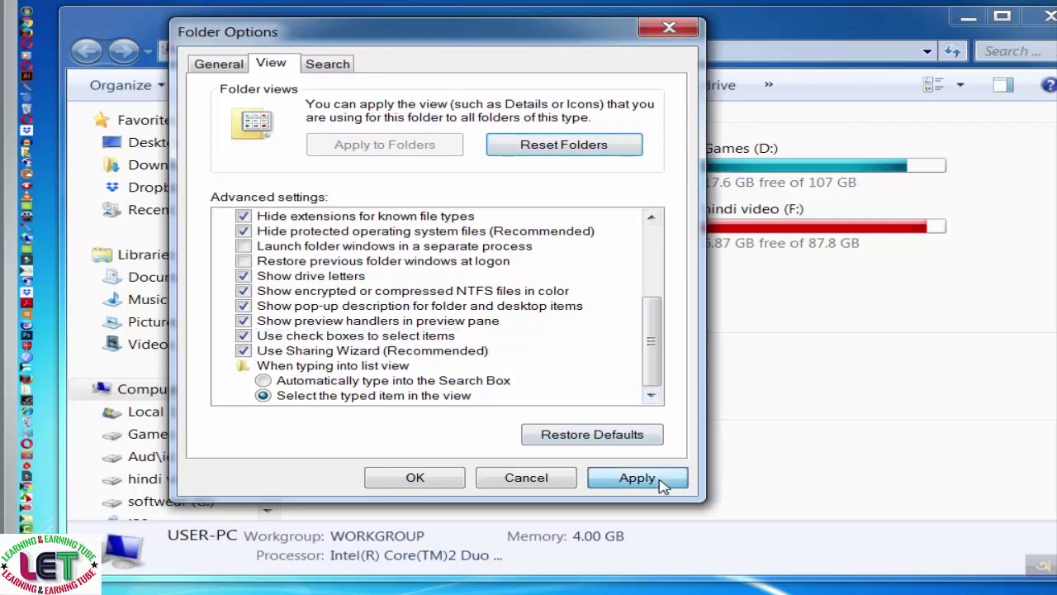
{"action": "left_click", "coordinate": [419, 479]}
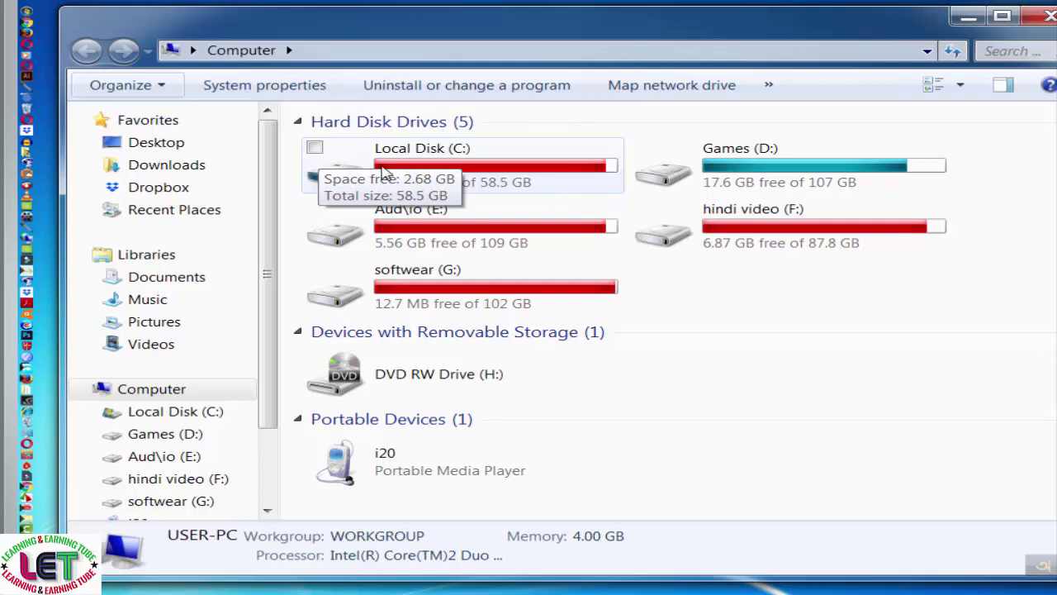
{"action": "left_click", "coordinate": [319, 153]}
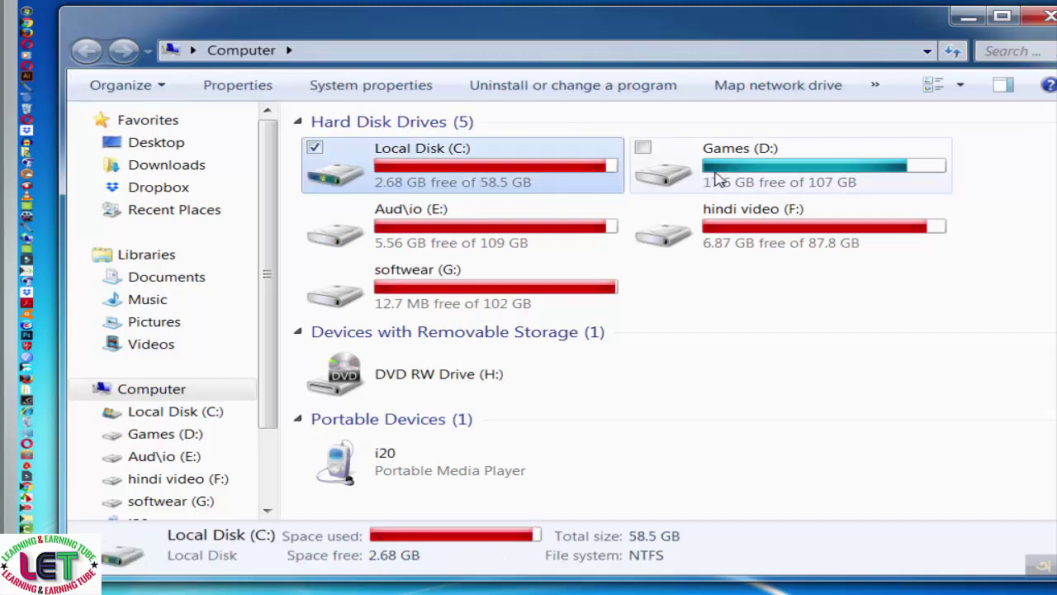
{"action": "left_click", "coordinate": [645, 153]}
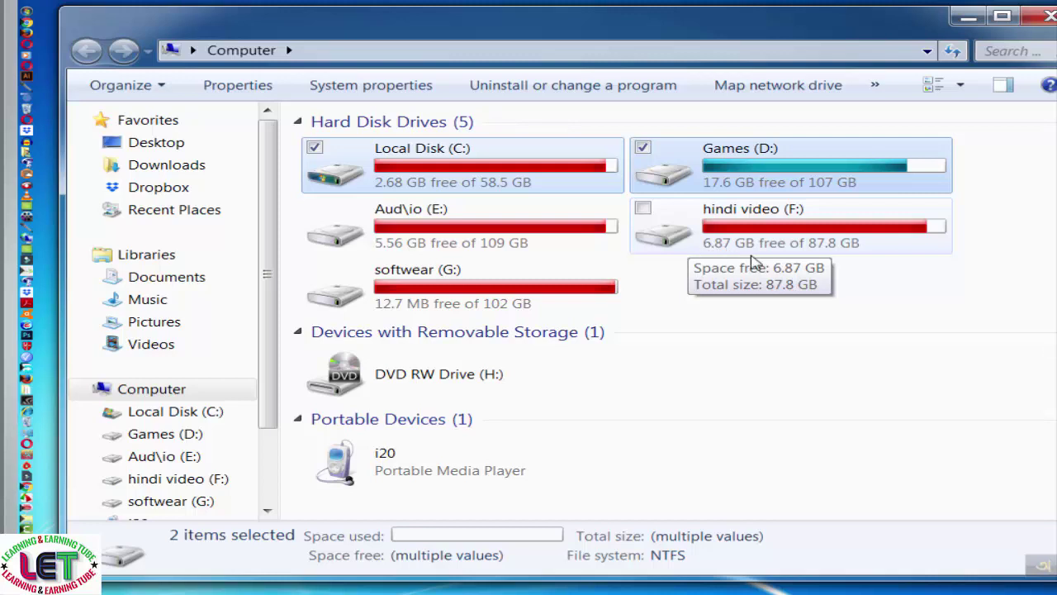
{"action": "left_click", "coordinate": [939, 350]}
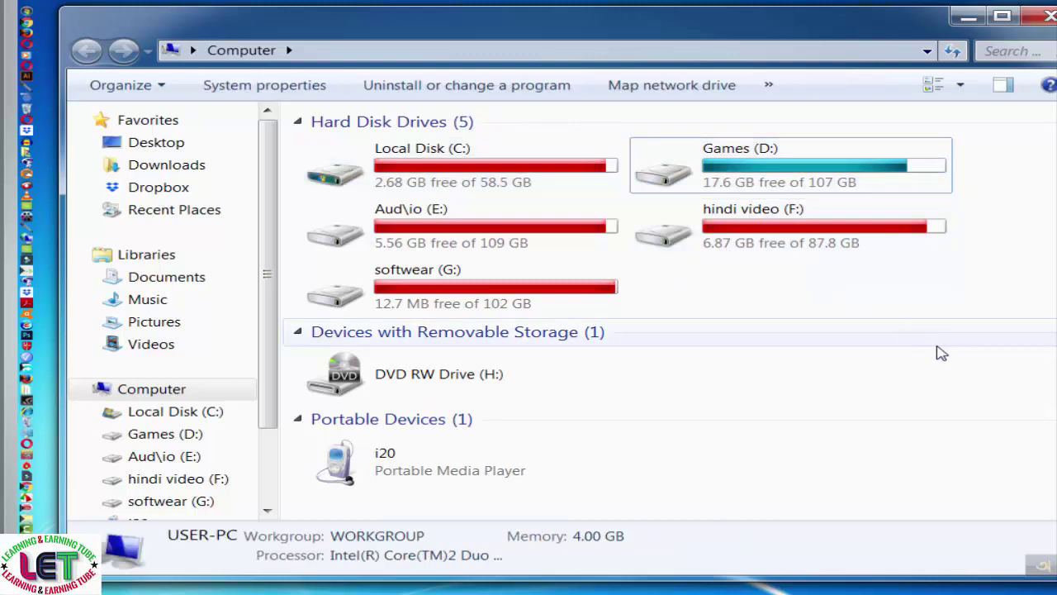
{"action": "left_click", "coordinate": [751, 237]}
{"action": "left_click", "coordinate": [643, 147]}
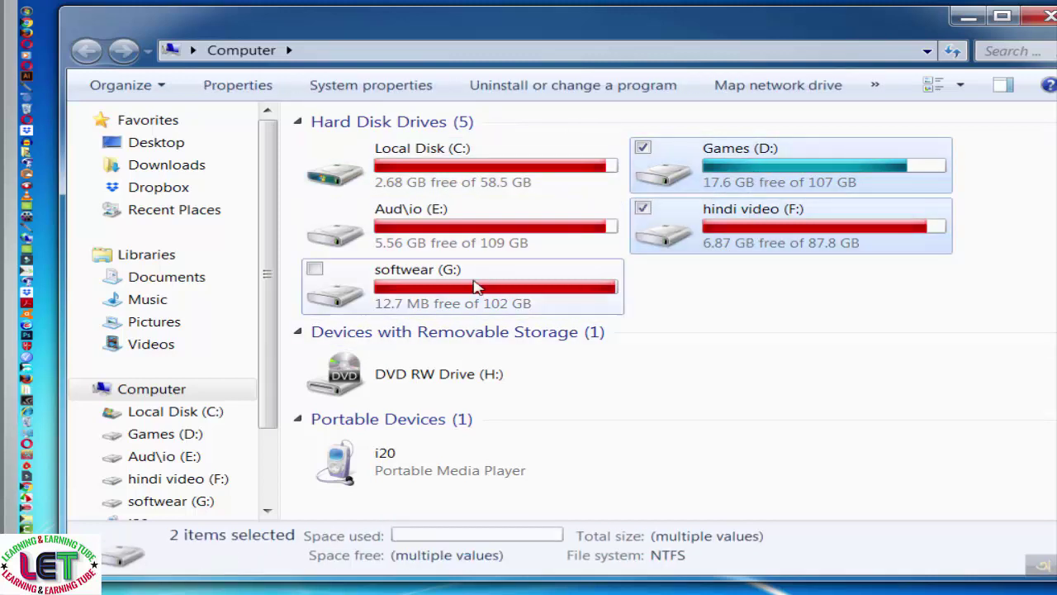
{"action": "left_click", "coordinate": [488, 275], "text": "ctrl"}
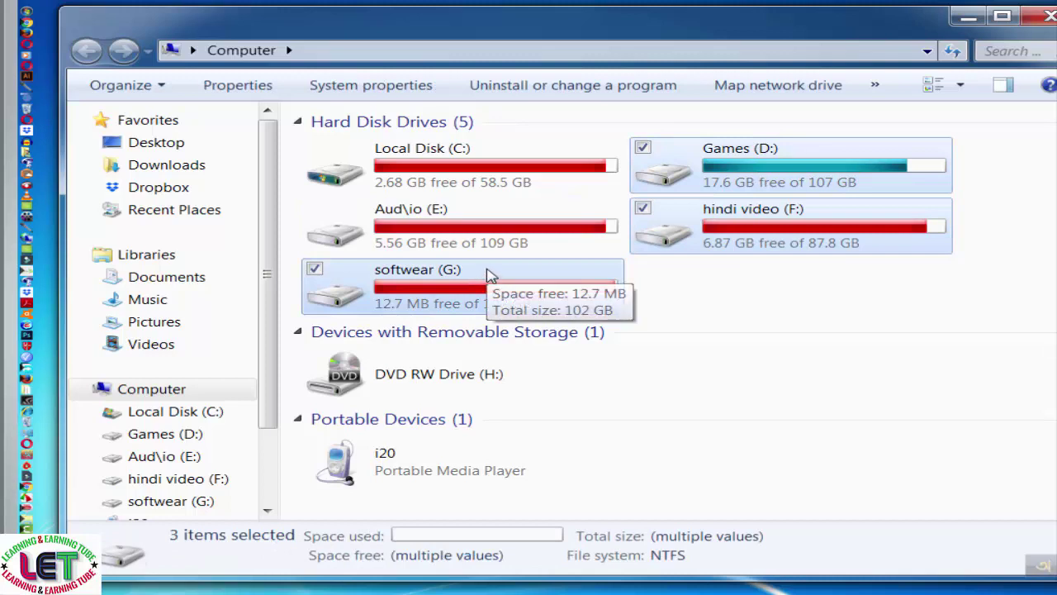
{"action": "left_click", "coordinate": [502, 240], "text": "ctrl"}
{"action": "left_click", "coordinate": [521, 183], "text": "ctrl"}
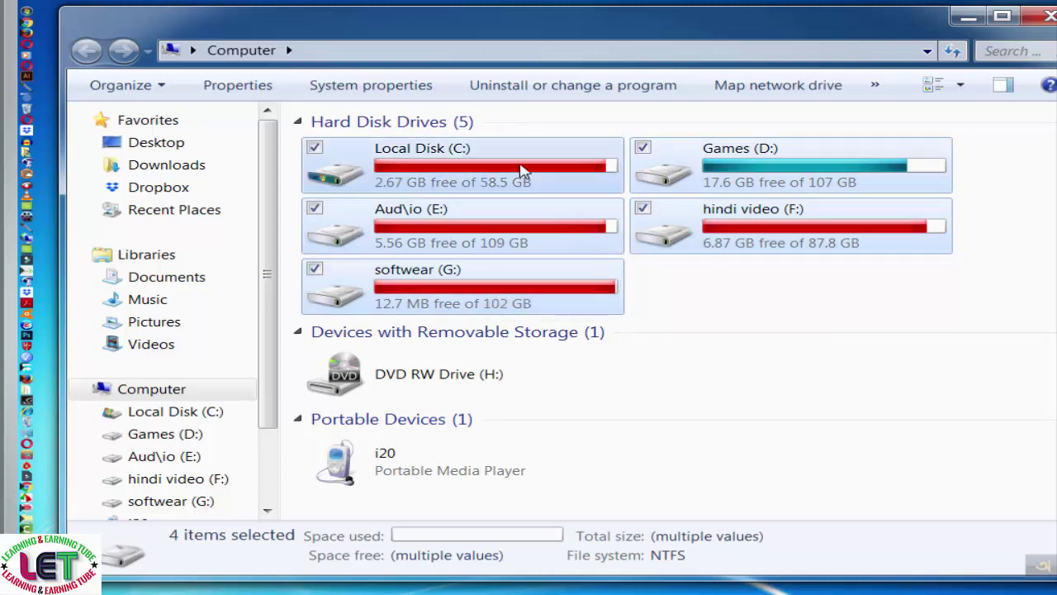
{"action": "left_click", "coordinate": [313, 150]}
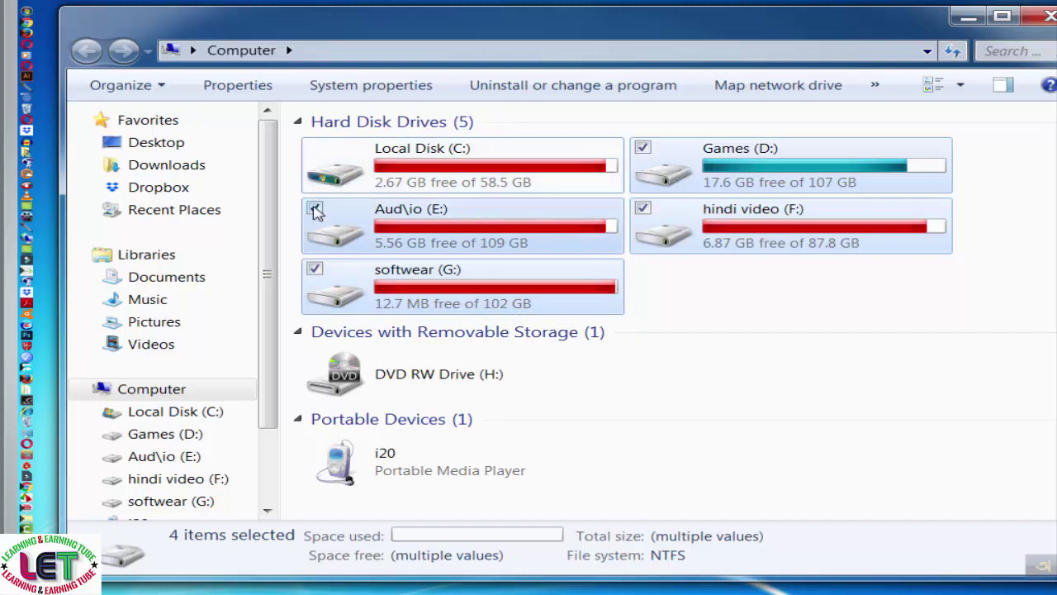
{"action": "left_click", "coordinate": [314, 207]}
{"action": "left_click", "coordinate": [315, 270]}
{"action": "left_click", "coordinate": [643, 209]}
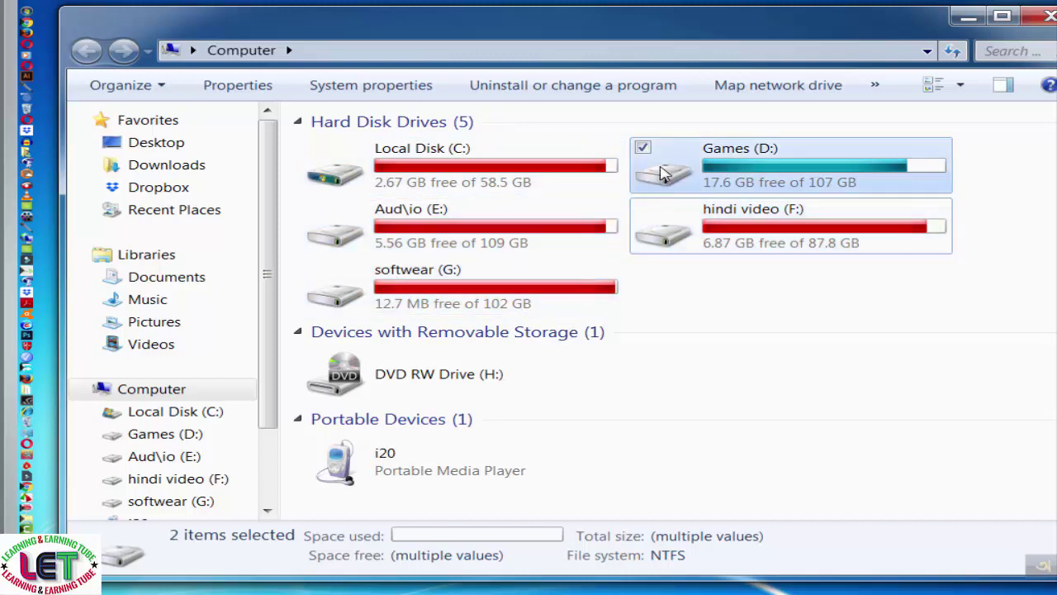
{"action": "left_click", "coordinate": [643, 148]}
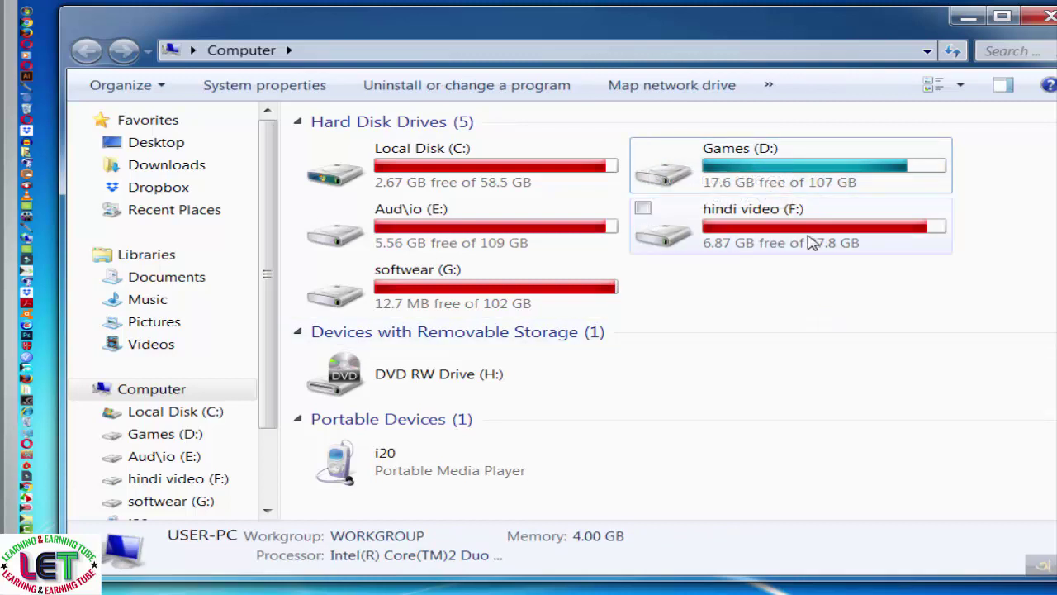
Step: Open the Games (D:) drive from its right-click menu in Computer
{"action": "right_click", "coordinate": [798, 171]}
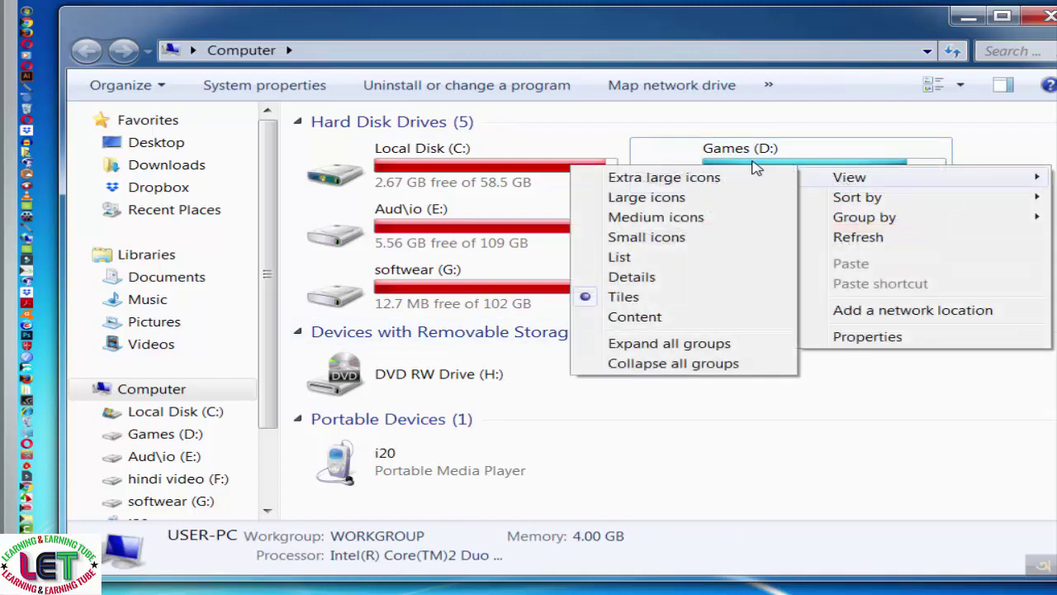
{"action": "left_click", "coordinate": [772, 165]}
{"action": "right_click", "coordinate": [771, 165]}
{"action": "left_click", "coordinate": [774, 173]}
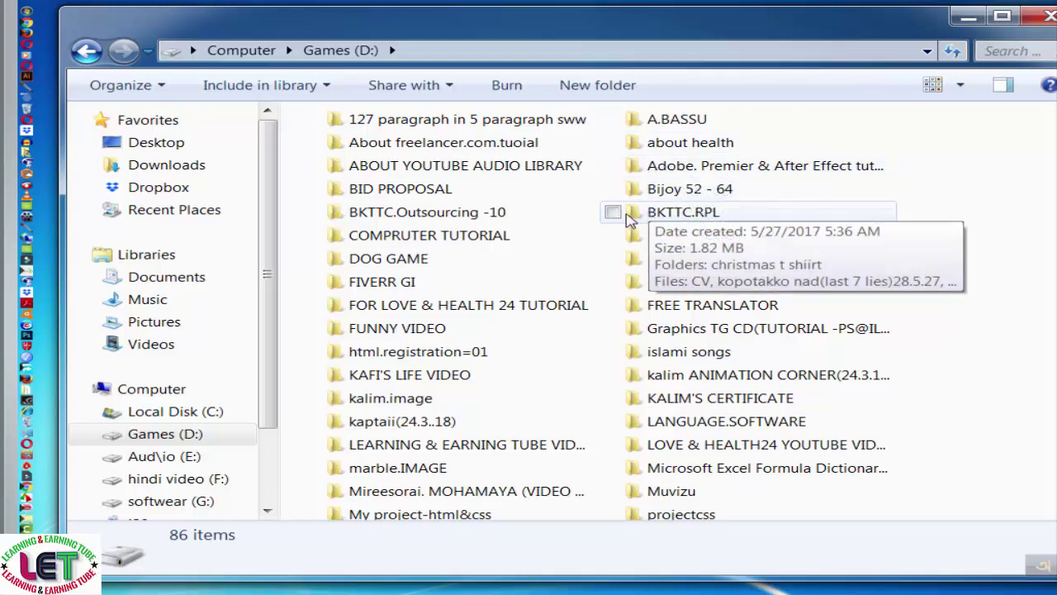
{"action": "left_click", "coordinate": [612, 167]}
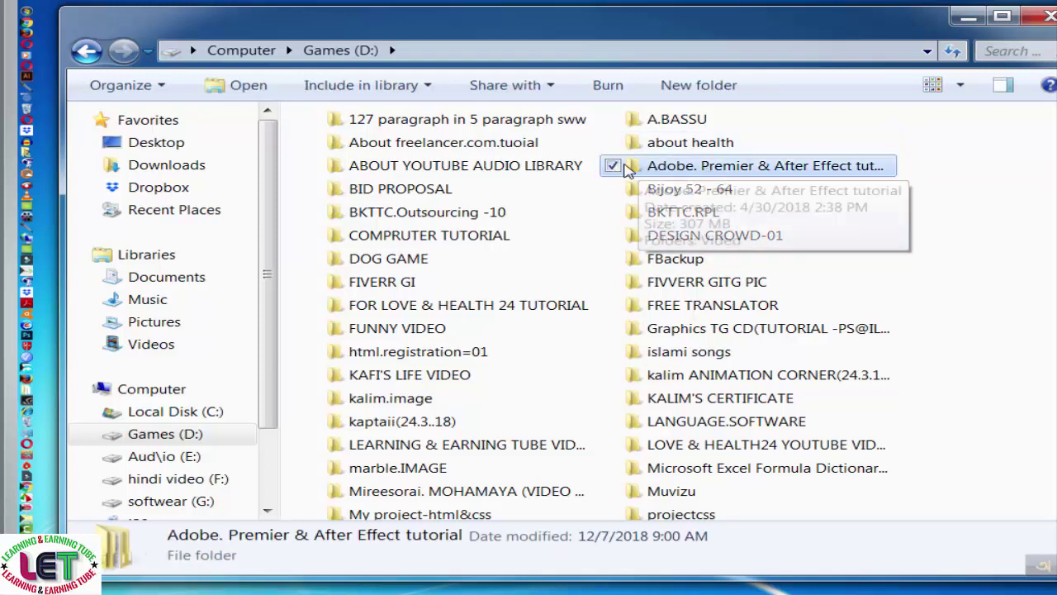
{"action": "left_click", "coordinate": [654, 169], "text": "ctrl"}
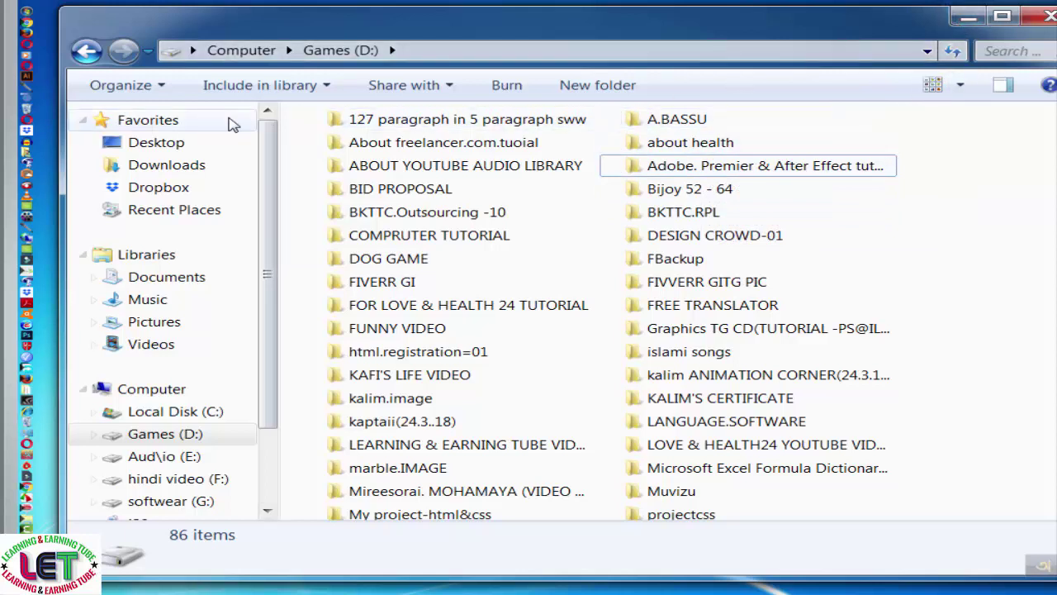
Step: In Folder Options' View tab, untick 'Use check boxes to select items', apply and close
{"action": "left_click", "coordinate": [165, 86]}
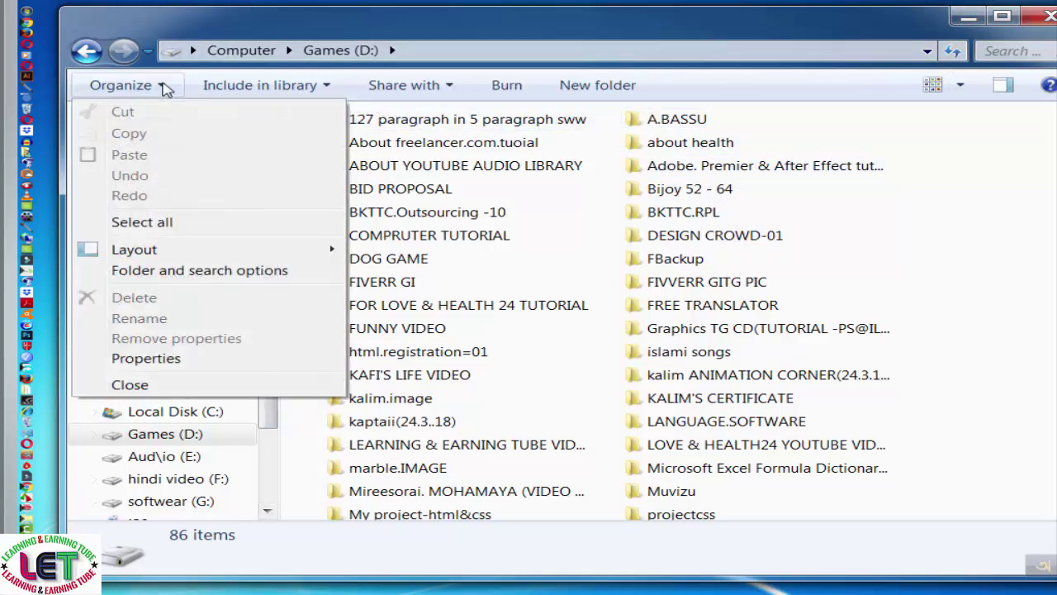
{"action": "left_click", "coordinate": [201, 273]}
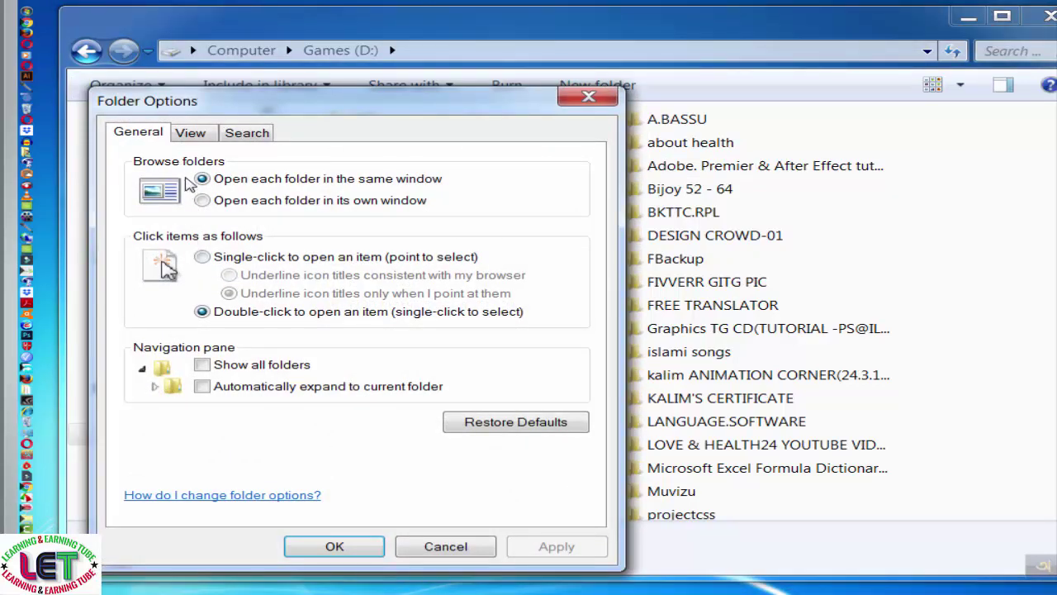
{"action": "left_click", "coordinate": [189, 133]}
{"action": "left_click_drag", "start_coordinate": [571, 327], "coordinate": [568, 395]}
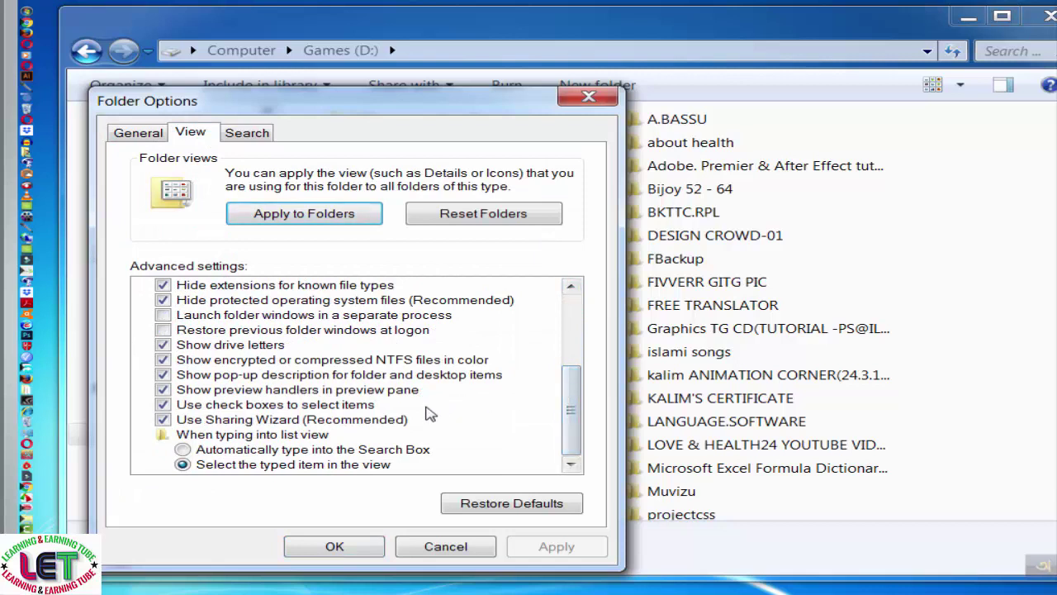
{"action": "left_click", "coordinate": [163, 405]}
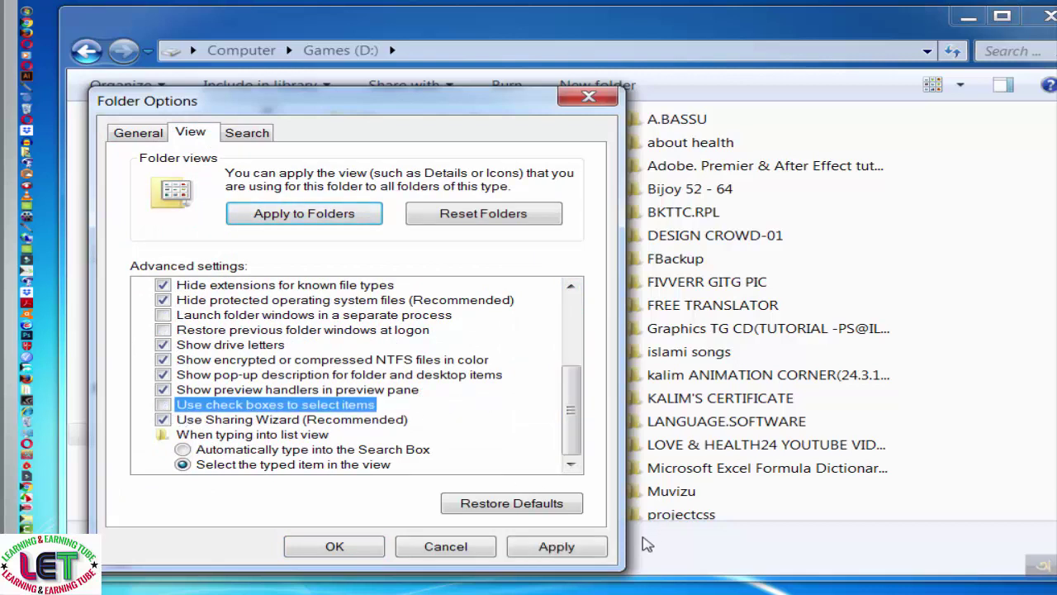
{"action": "left_click", "coordinate": [580, 549]}
{"action": "left_click", "coordinate": [335, 547]}
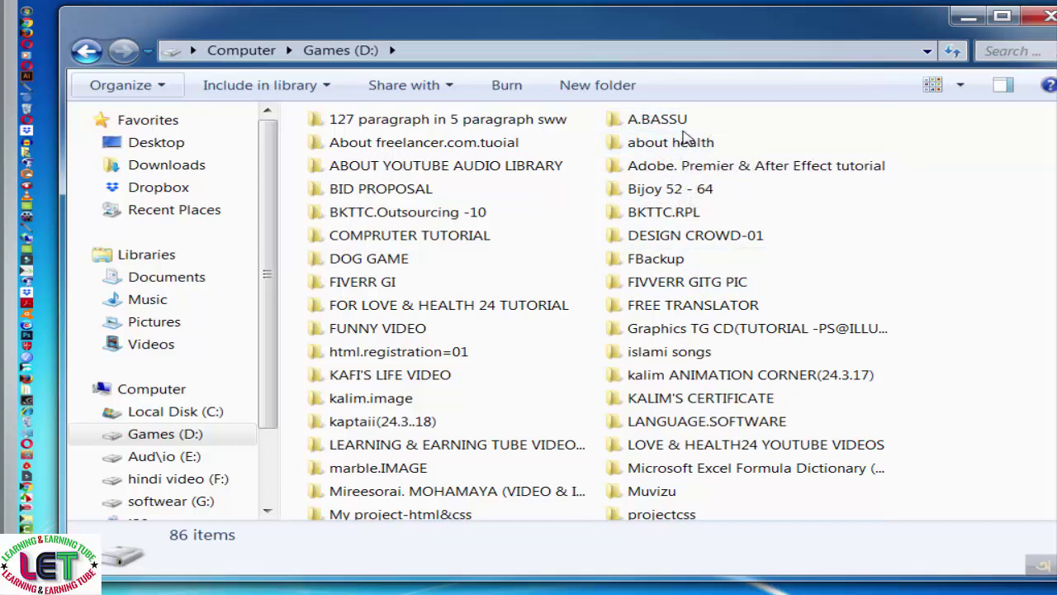
{"action": "mouse_move", "coordinate": [685, 130]}
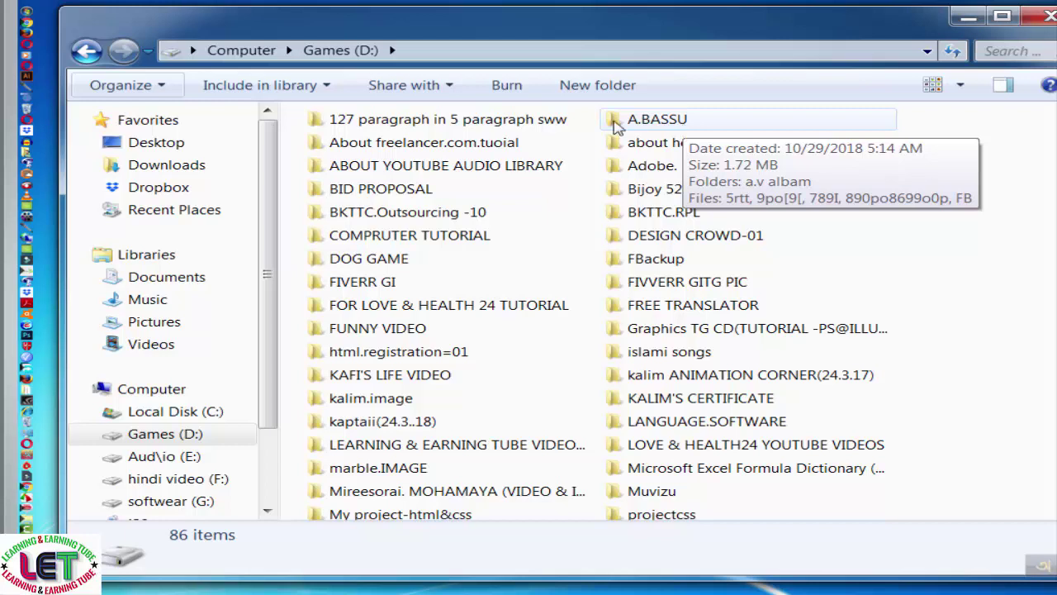
Step: In Folder Options' View tab, re-tick 'Use check boxes to select items', apply and close
{"action": "left_click", "coordinate": [157, 88]}
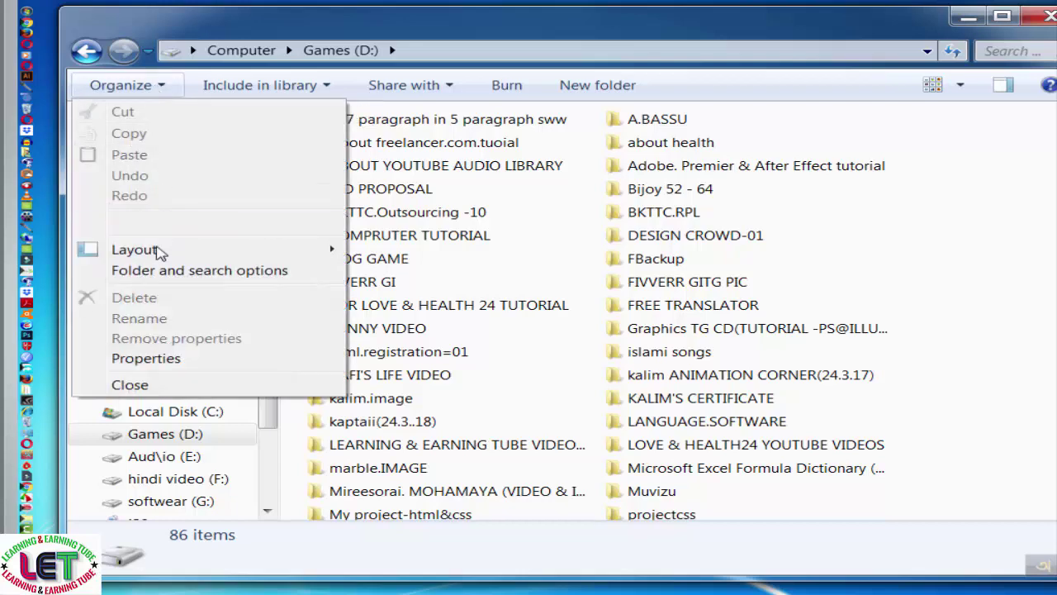
{"action": "left_click", "coordinate": [143, 278]}
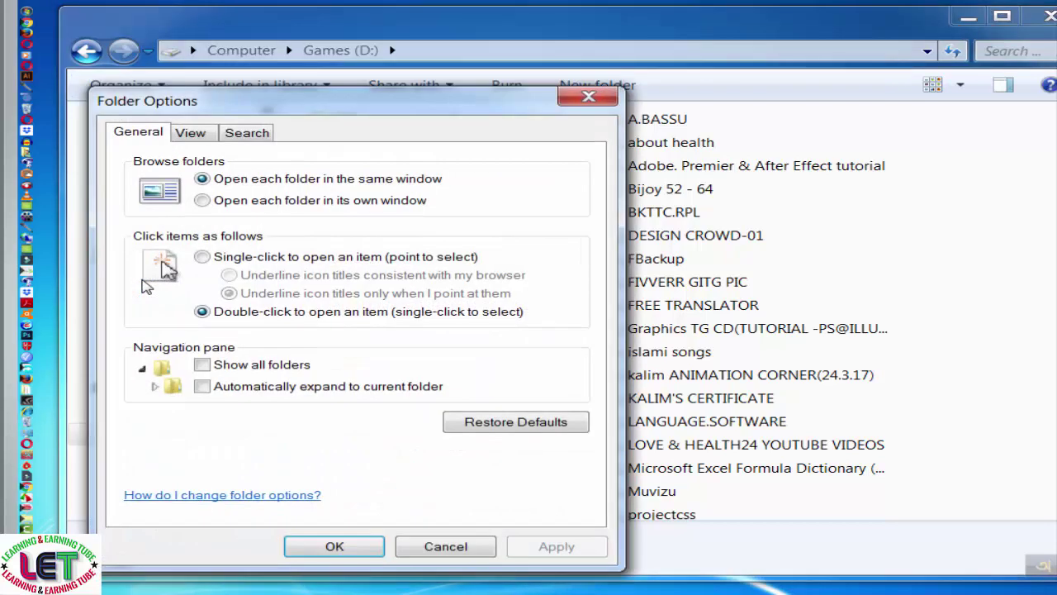
{"action": "left_click", "coordinate": [198, 136]}
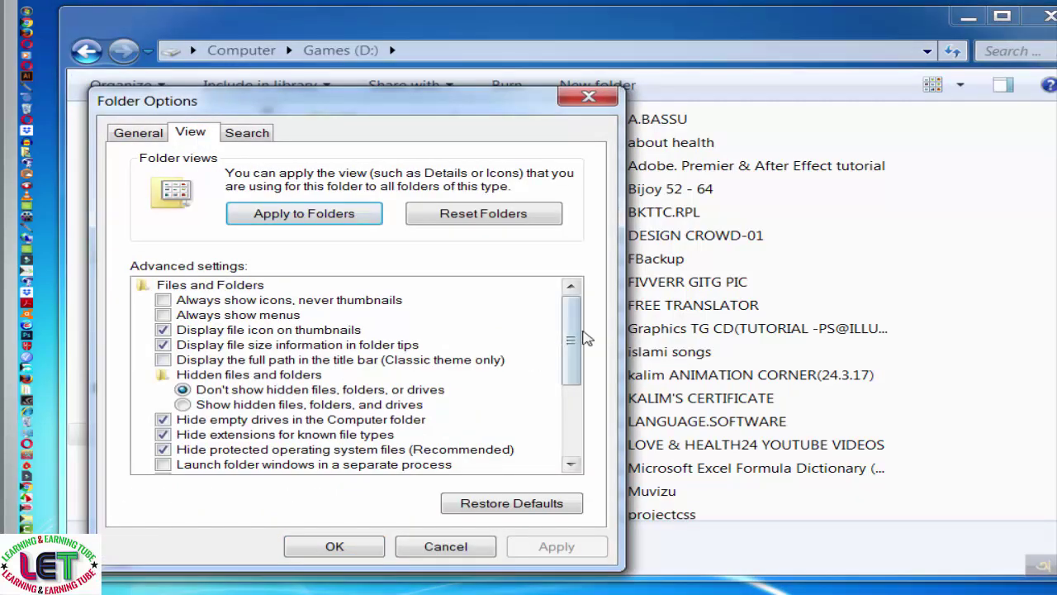
{"action": "left_click_drag", "start_coordinate": [572, 331], "coordinate": [561, 420]}
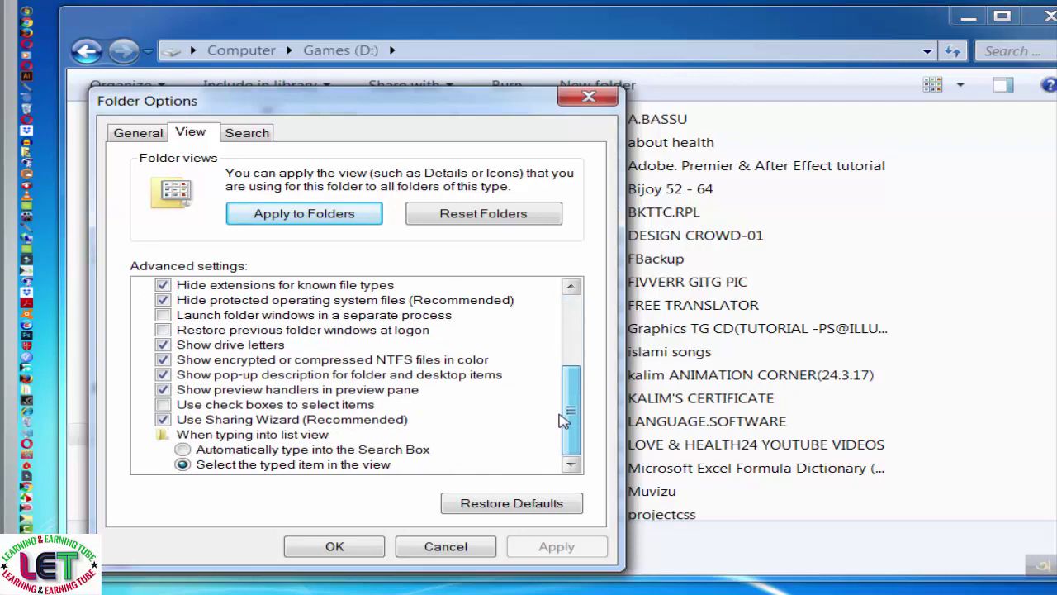
{"action": "left_click", "coordinate": [165, 406]}
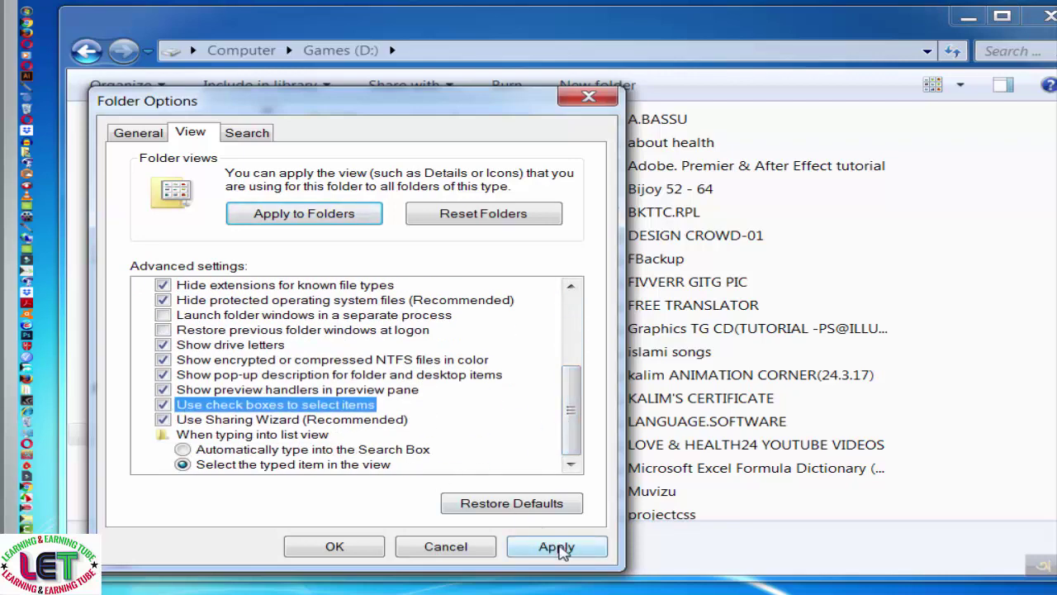
{"action": "left_click", "coordinate": [555, 546]}
{"action": "left_click", "coordinate": [366, 547]}
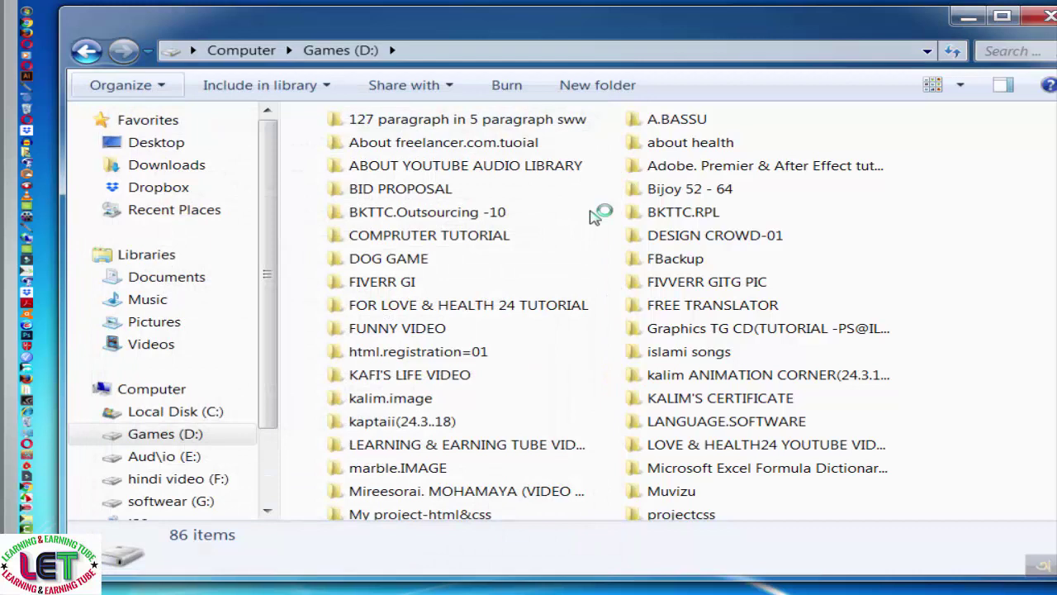
{"action": "left_click", "coordinate": [612, 121]}
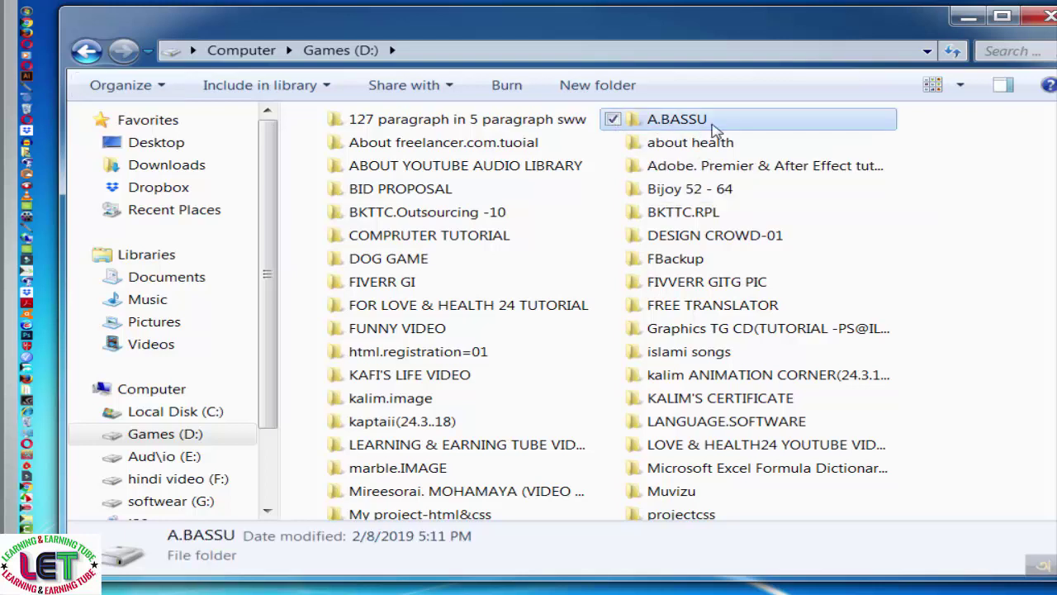
{"action": "left_click", "coordinate": [612, 143]}
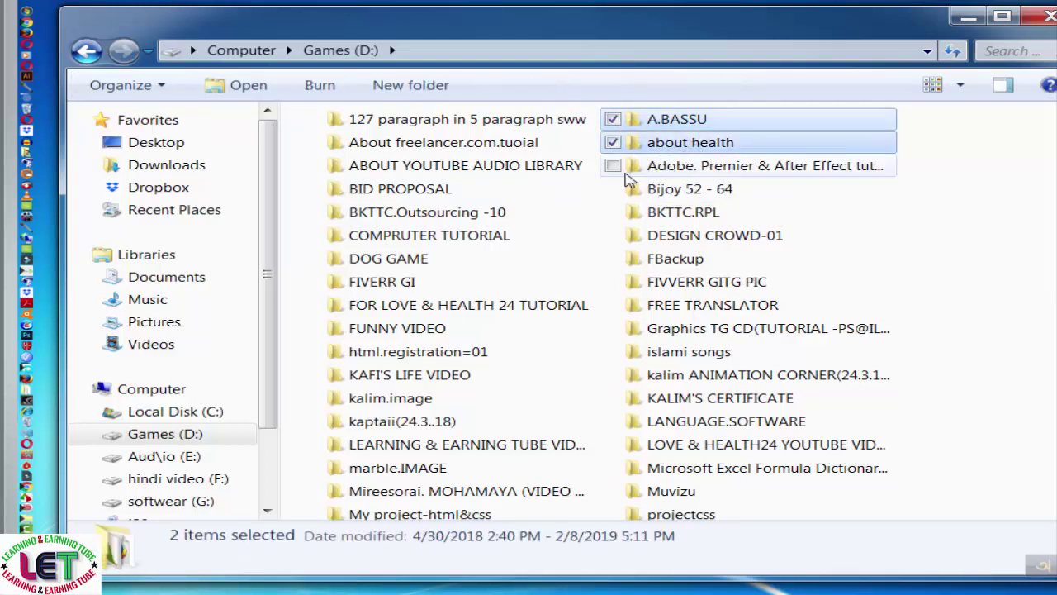
{"action": "left_click", "coordinate": [613, 143]}
{"action": "left_click", "coordinate": [611, 120]}
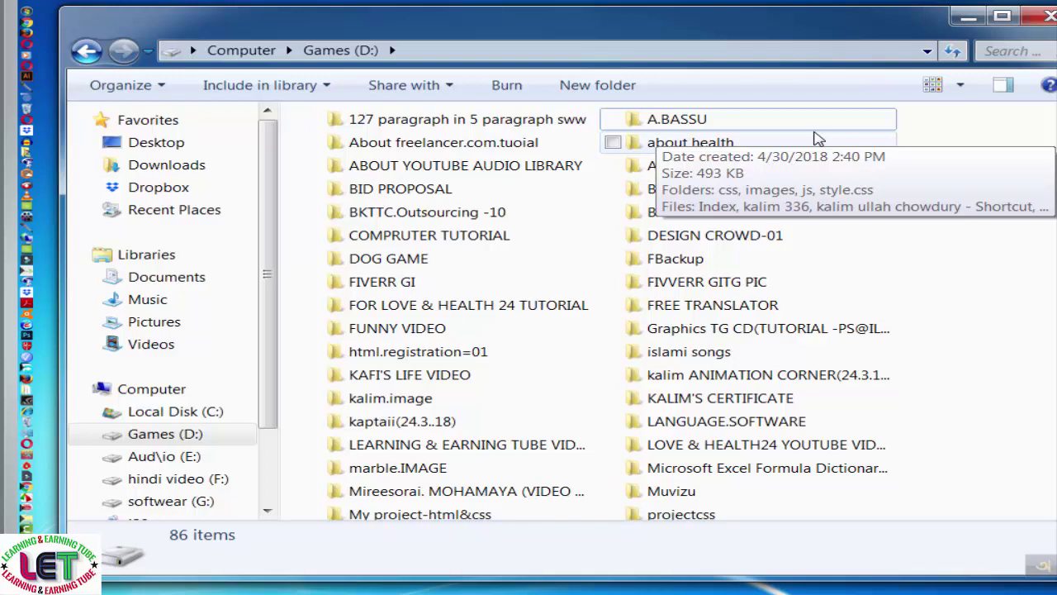
Step: Minimize the Explorer window, then show and dismiss Chrome's taskbar jump list
{"action": "left_click", "coordinate": [964, 15]}
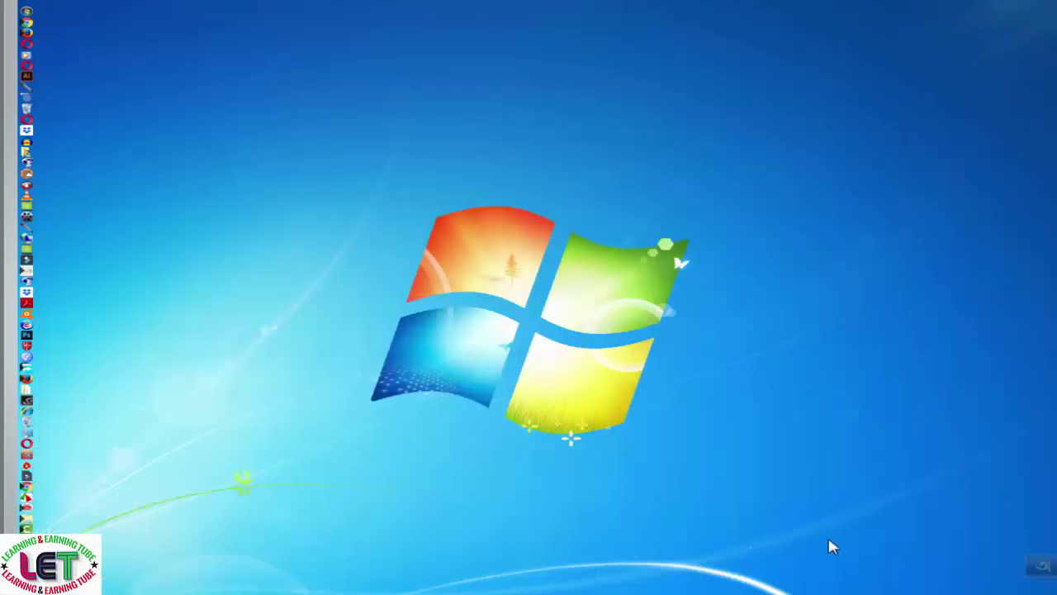
{"action": "mouse_move", "coordinate": [825, 588]}
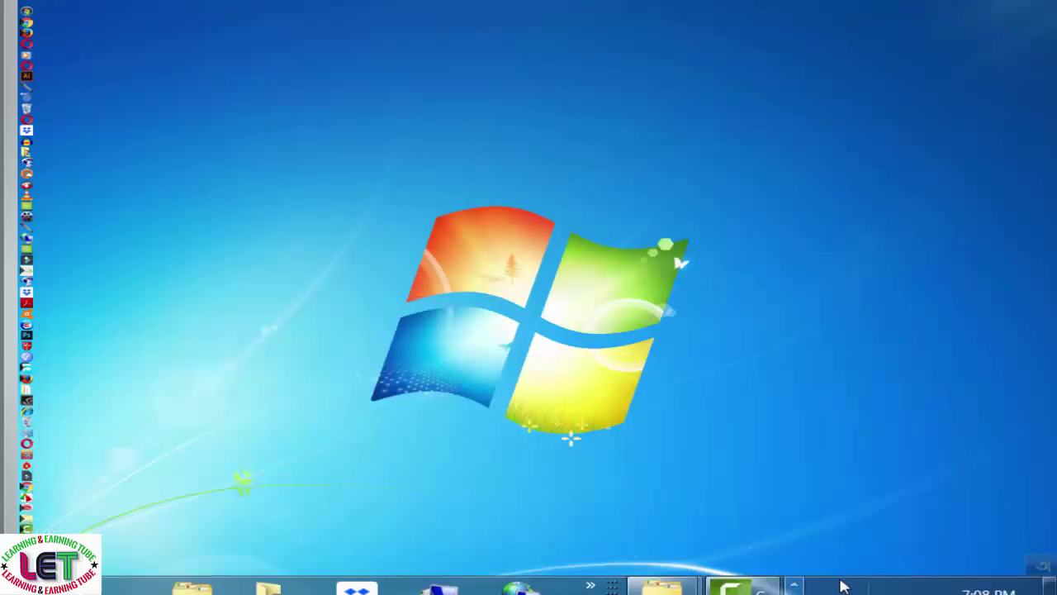
{"action": "left_click_drag", "start_coordinate": [843, 560], "coordinate": [844, 496]}
{"action": "right_click", "coordinate": [793, 541]}
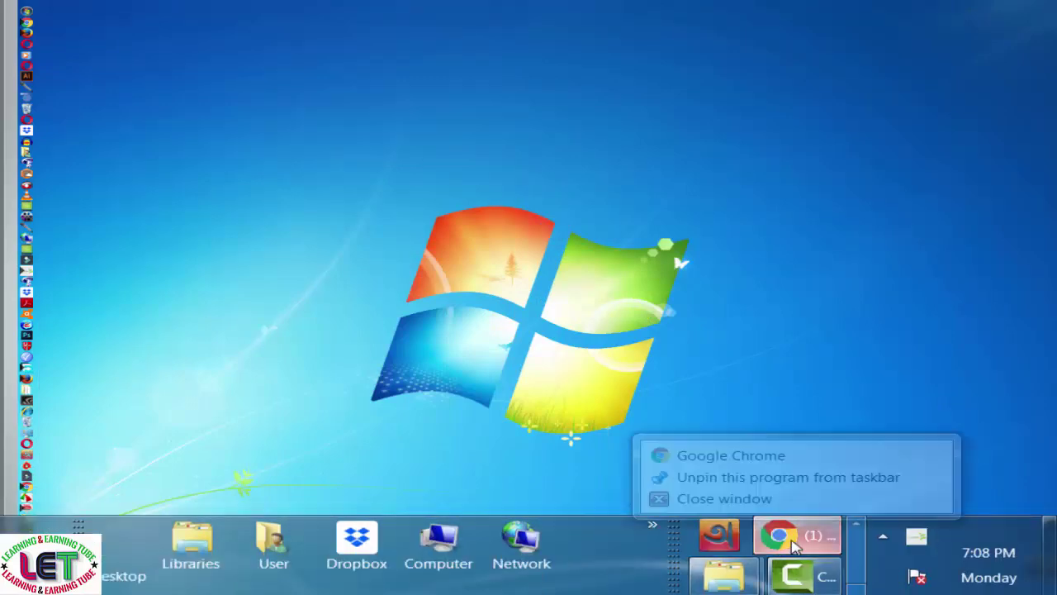
{"action": "left_click", "coordinate": [762, 441]}
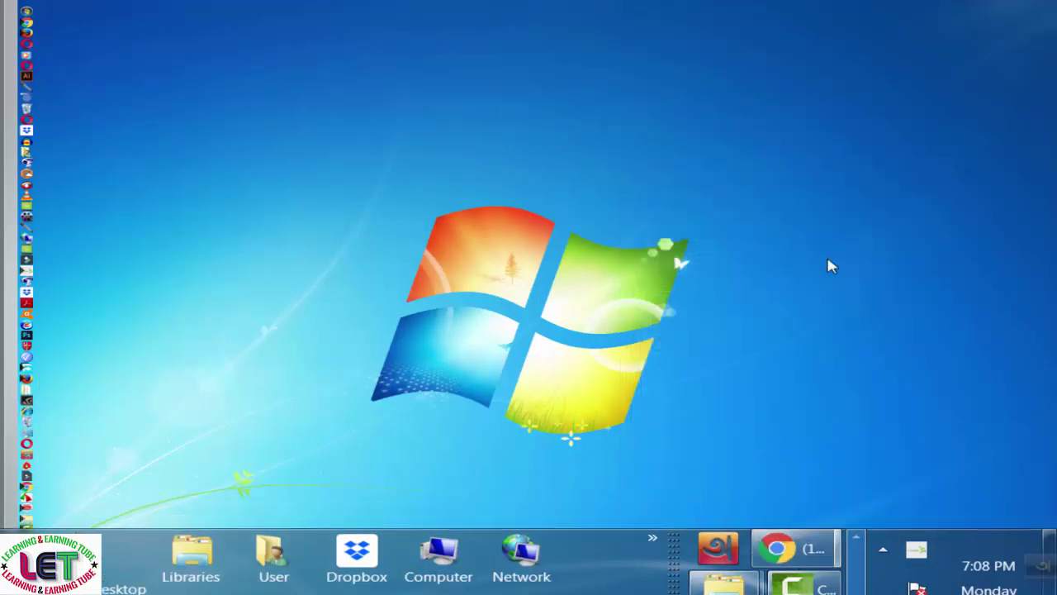